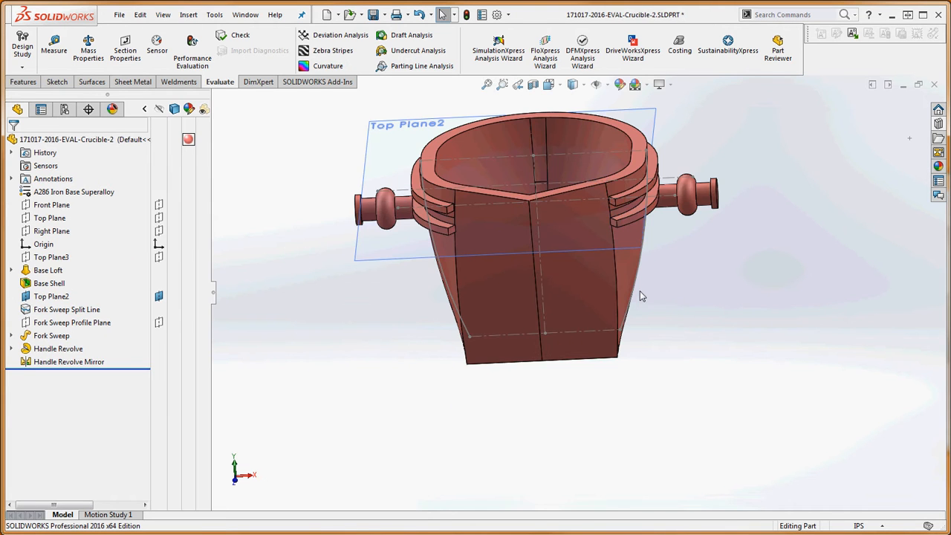
- Open the Base Loft definition, review its profiles, guide curves and options, and accept it without edits
middle_click_drag(662, 278, 666, 281)
scroll(666, 278, "down", 4)
scroll(615, 258, "up", 6)
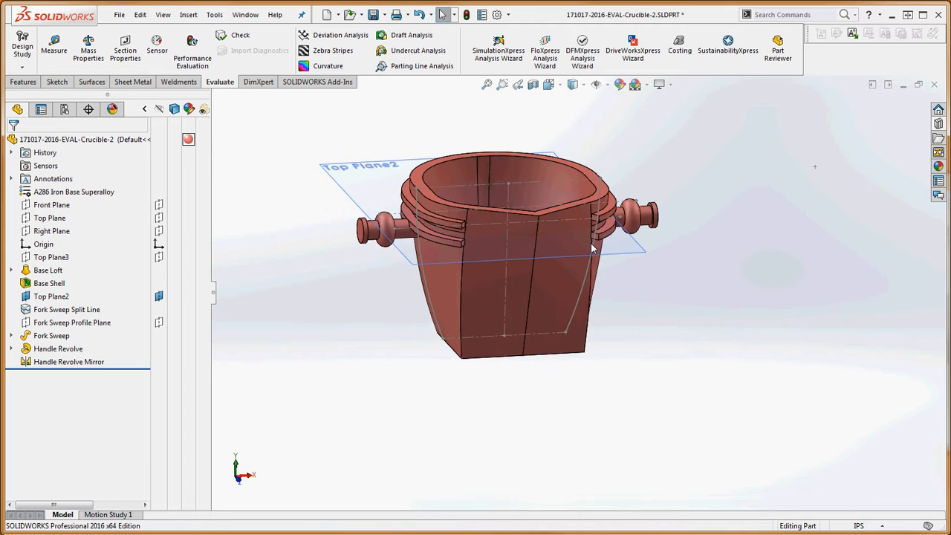
scroll(524, 221, "down", 2)
middle_click_drag(525, 225, 456, 250)
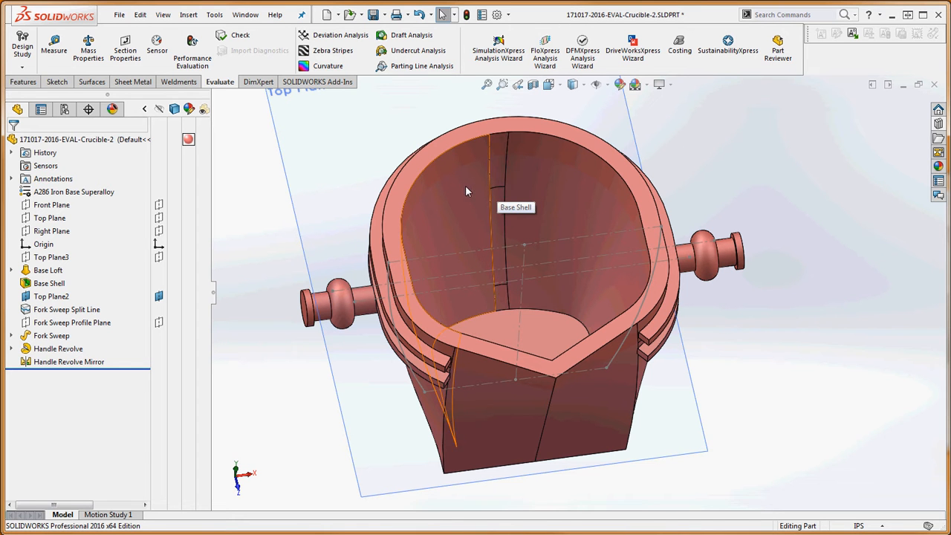
right_click(44, 272)
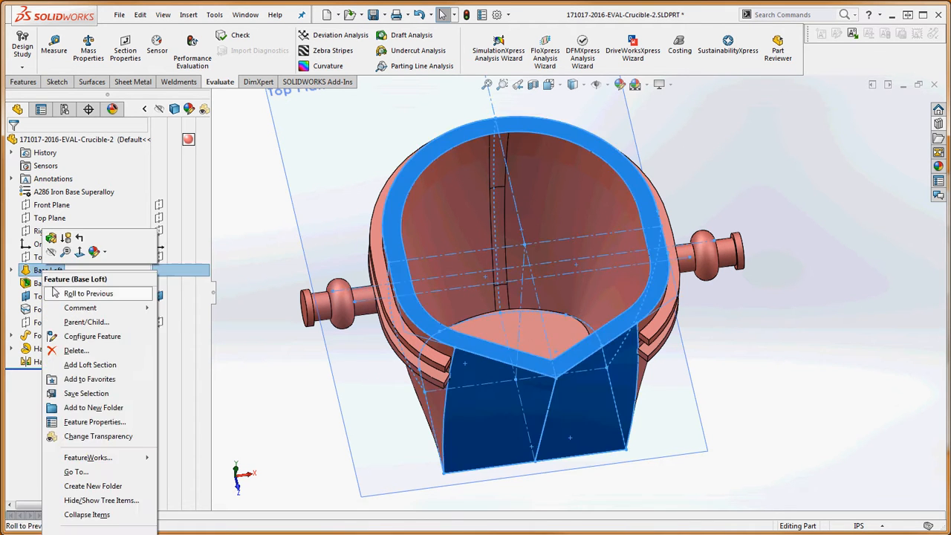
left_click(59, 243)
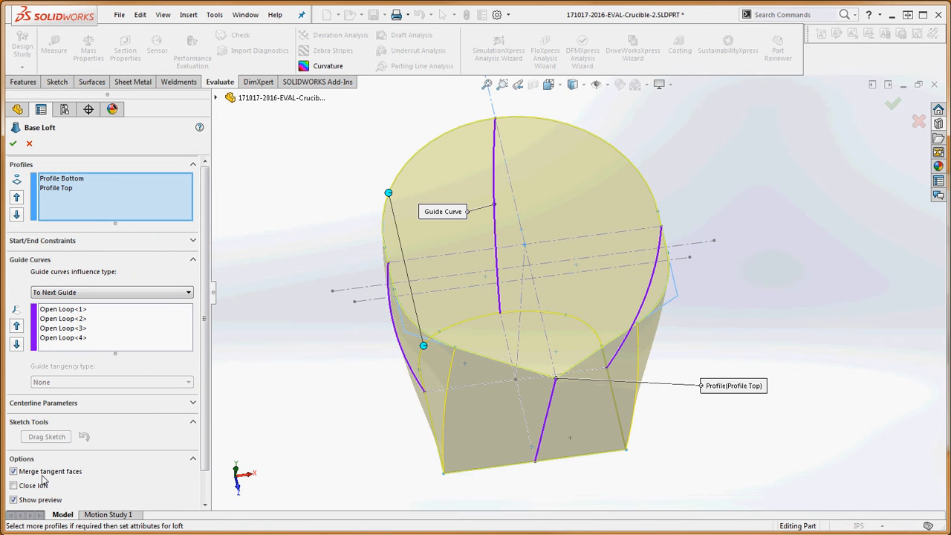
left_click(12, 143)
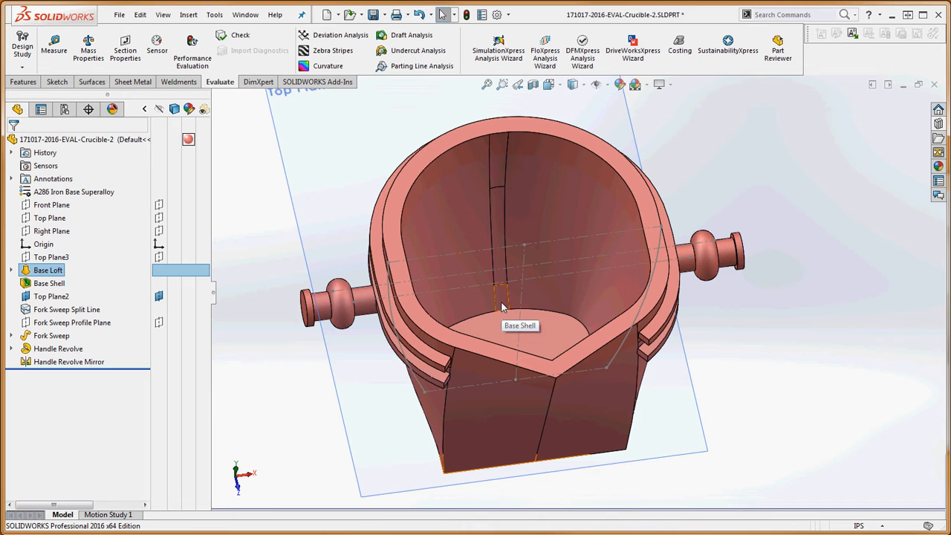
- Reopen the Base Loft for editing and slide its lower connector point along the bottom profile toward the nearest side guide curve
left_click(789, 370)
middle_click_drag(771, 377, 766, 351)
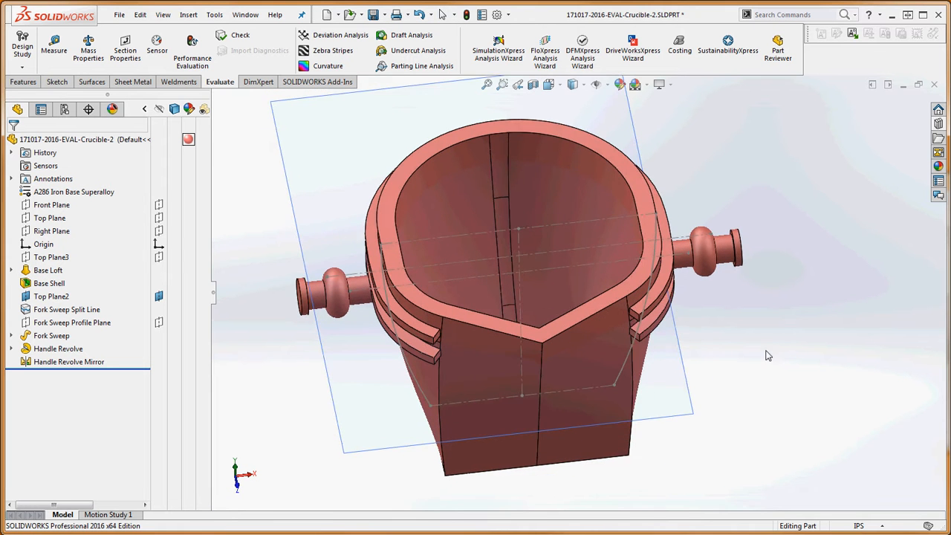
scroll(768, 356, "down", 3)
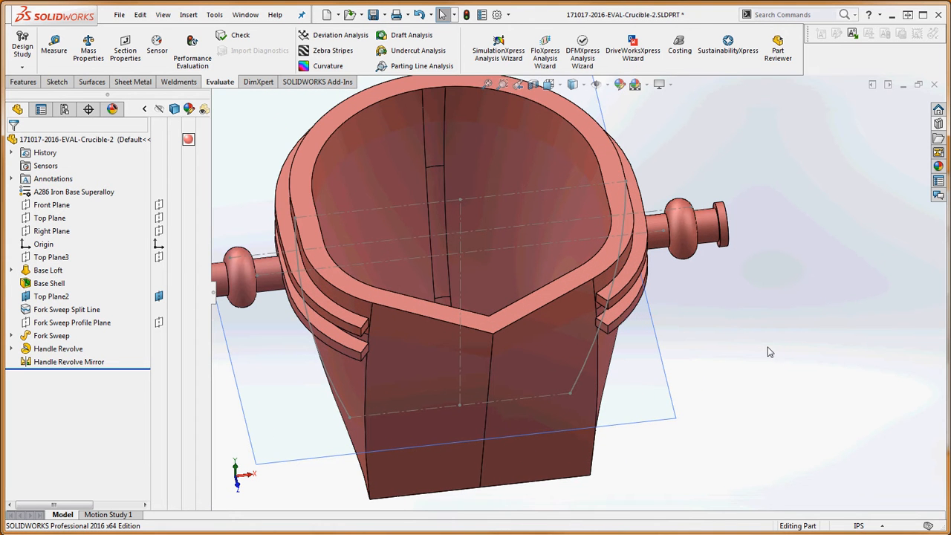
scroll(771, 350, "up", 2)
middle_click_drag(728, 327, 378, 206)
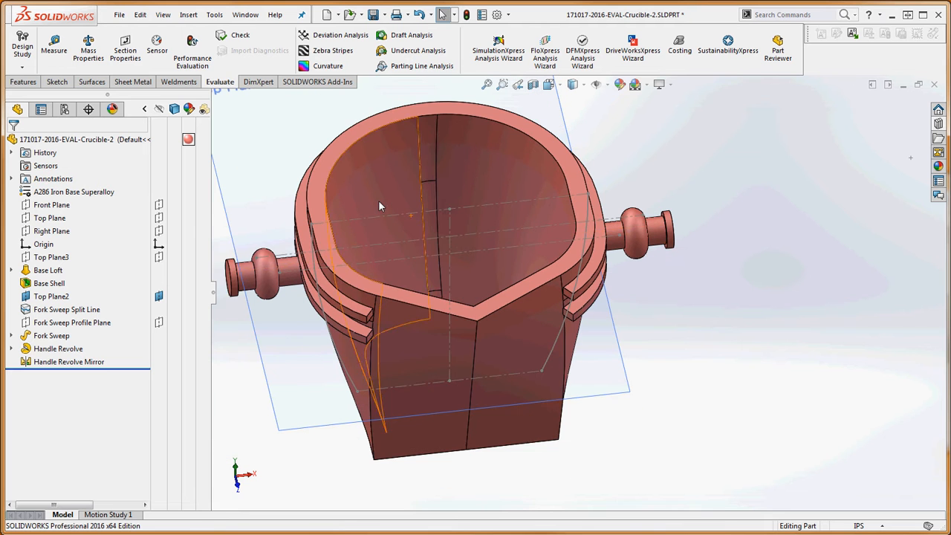
right_click(48, 270)
left_click(48, 240)
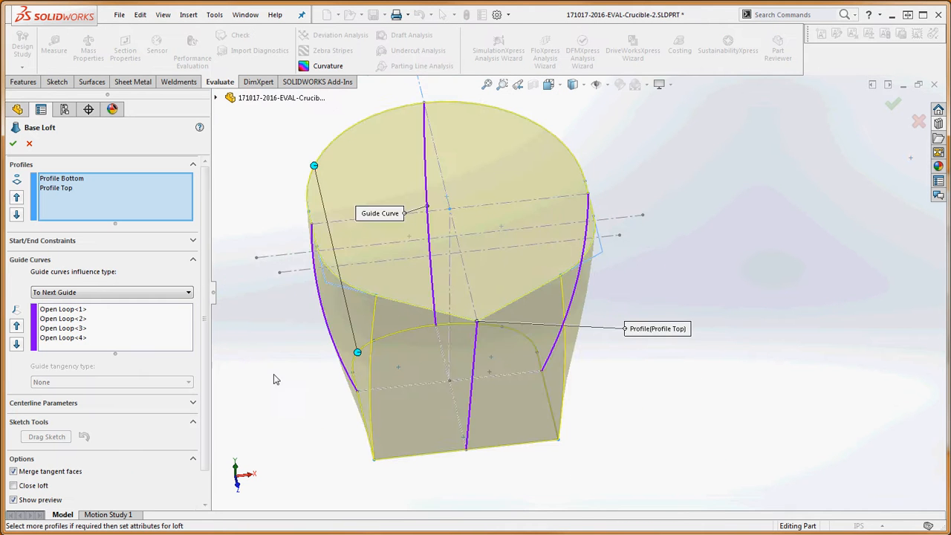
middle_click_drag(272, 378, 335, 337)
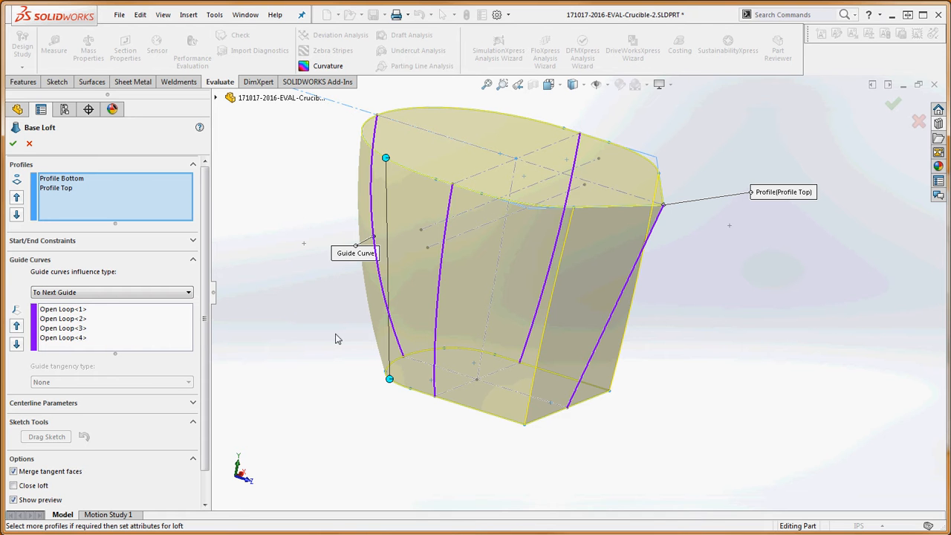
middle_click_drag(401, 398, 414, 416)
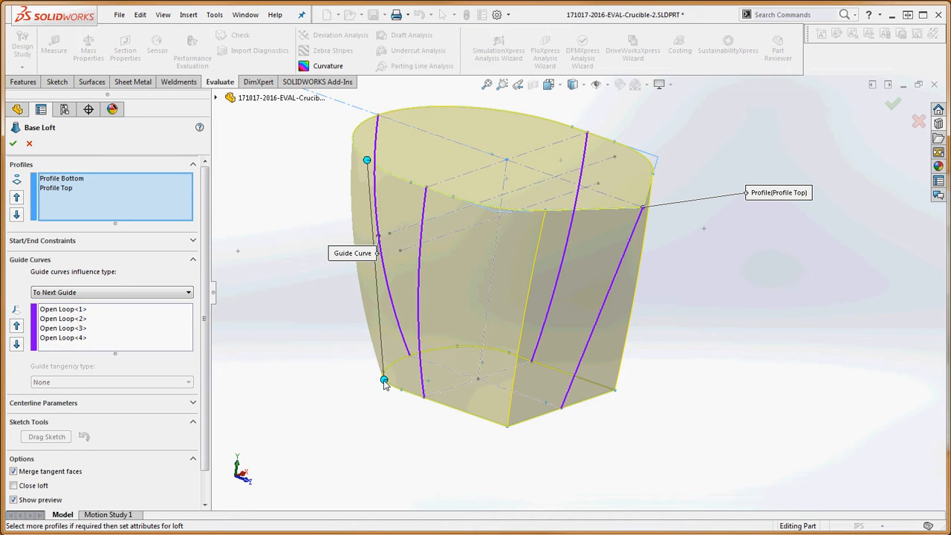
left_click_drag(384, 382, 392, 393)
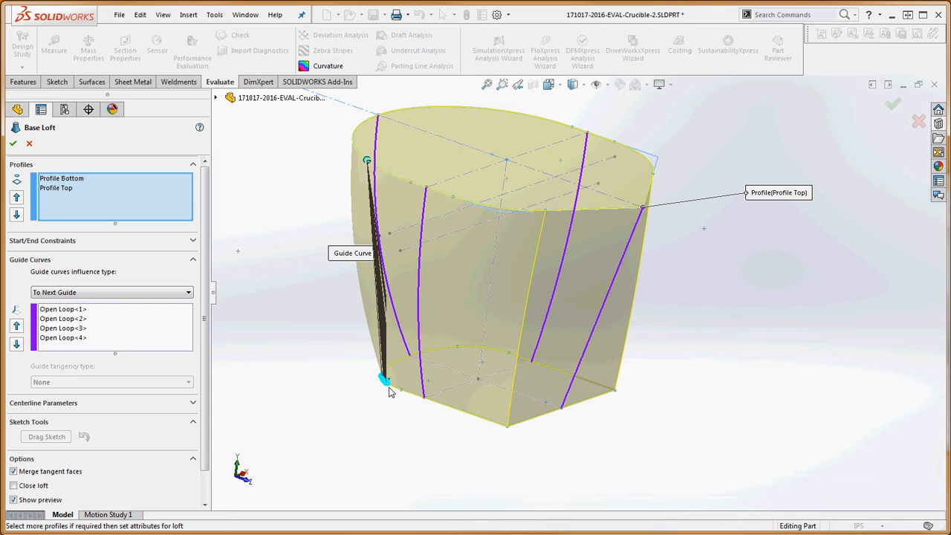
middle_click_drag(398, 409, 414, 415)
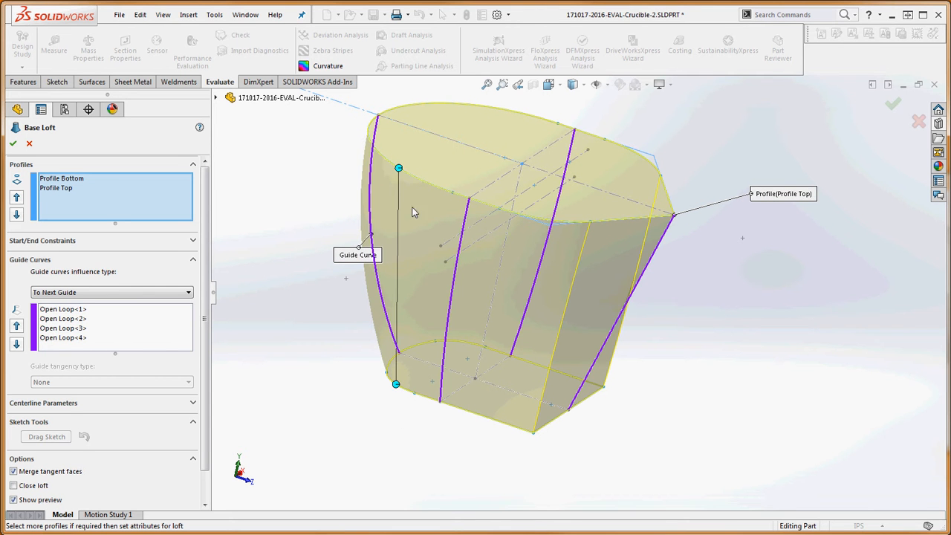
- Slide the loft's upper connector toward the side guide curve, shift the lower one back toward the rear, and accept the loft
left_click_drag(399, 168, 434, 185)
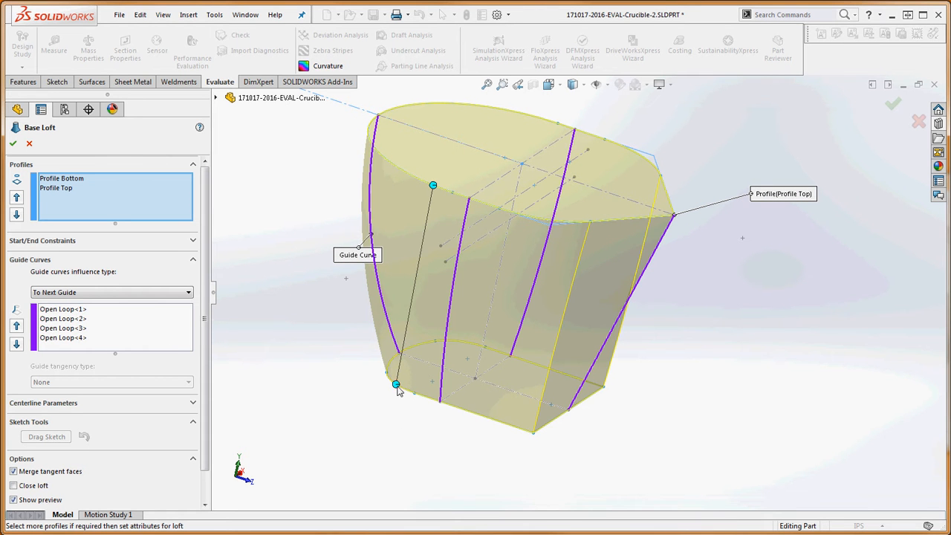
left_click_drag(397, 385, 414, 393)
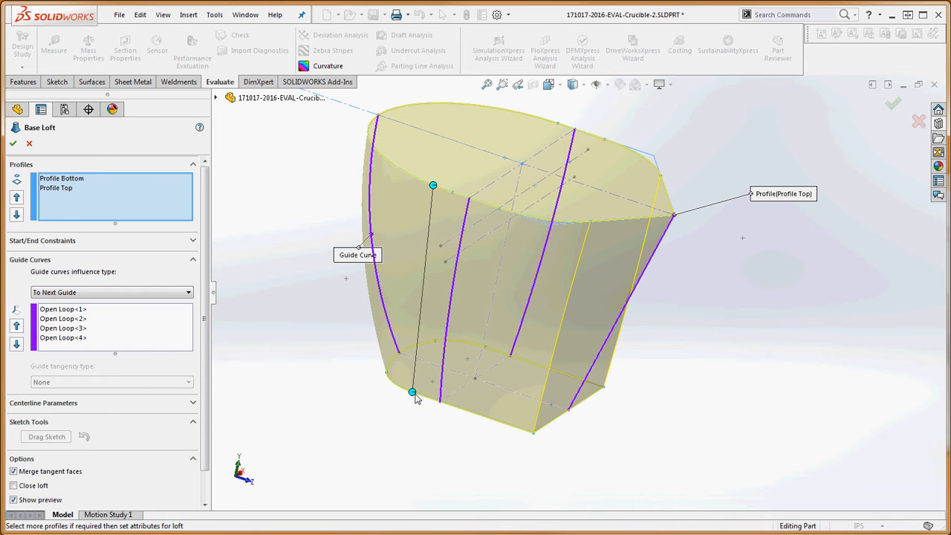
left_click_drag(413, 397, 393, 392)
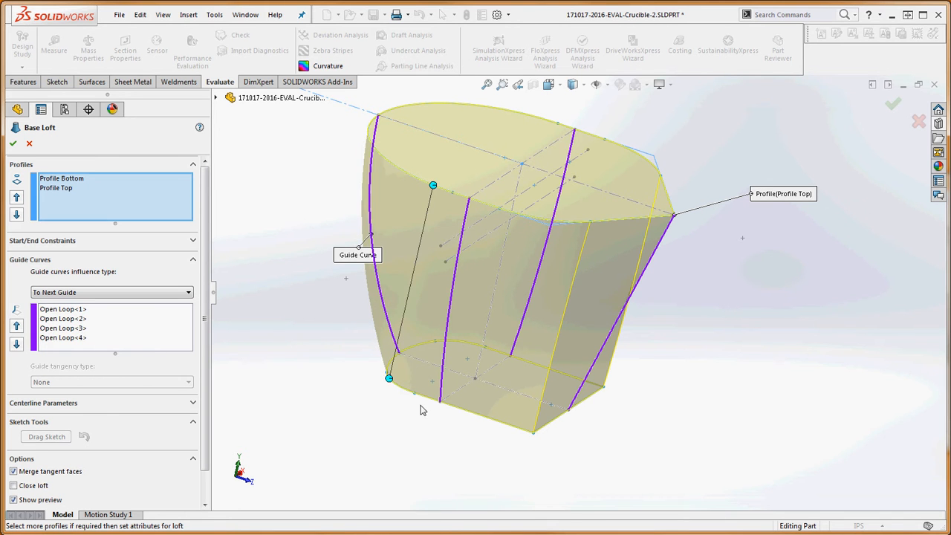
middle_click_drag(420, 404, 444, 423)
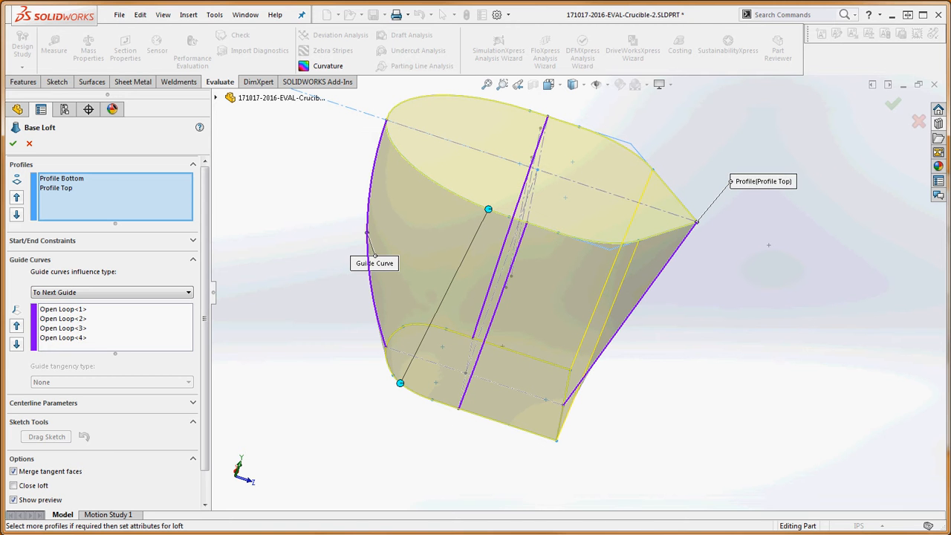
left_click(13, 143)
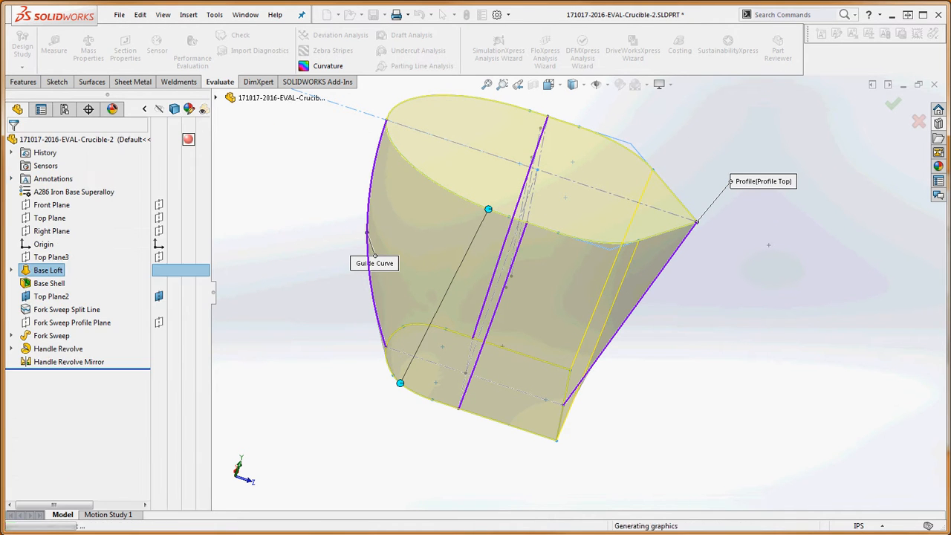
- Evaluate the crucible's mass properties and compare them with the reference capture in Snipping Tool
mouse_move(699, 349)
middle_mouse_down()
mouse_move(654, 295)
mouse_move(615, 333)
mouse_move(632, 327)
middle_mouse_up()
scroll(689, 311, "down", 3)
scroll(690, 310, "up", 5)
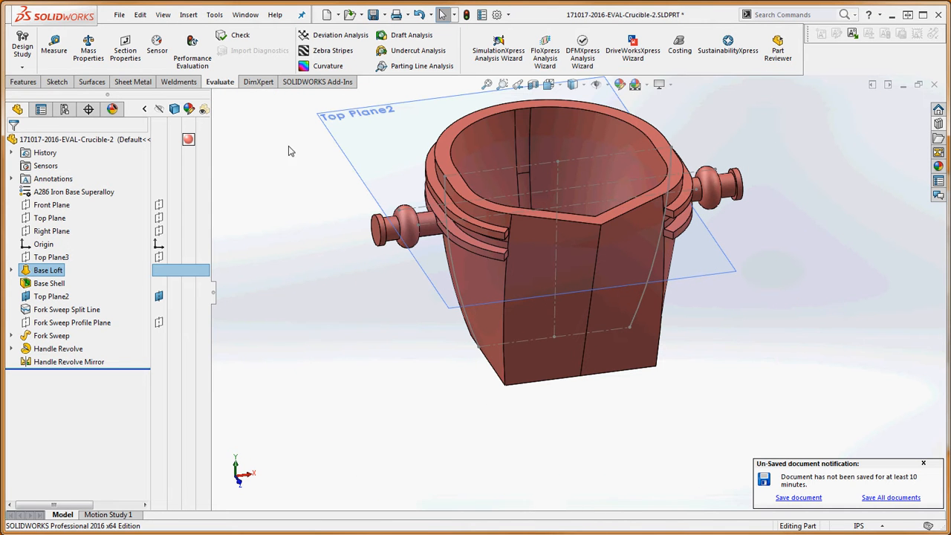
left_click(100, 61)
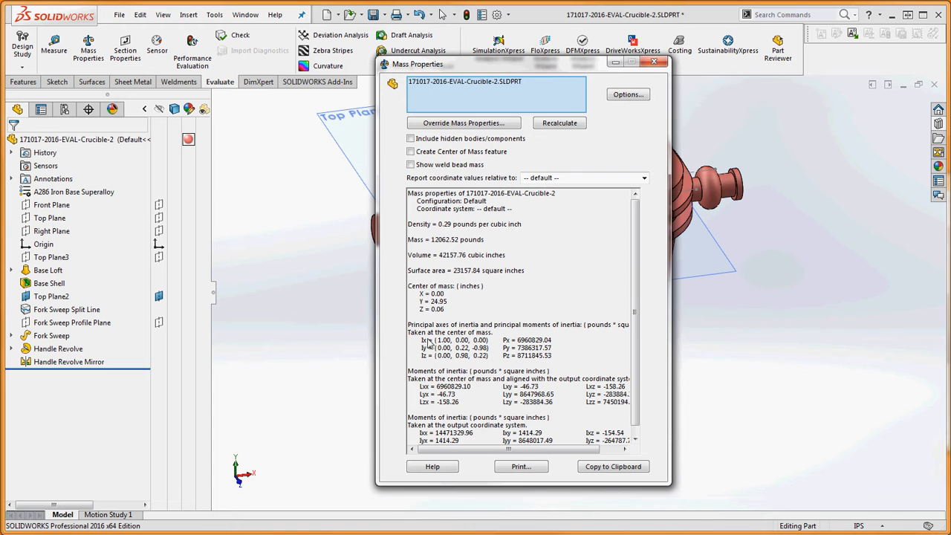
key("alt+Tab")
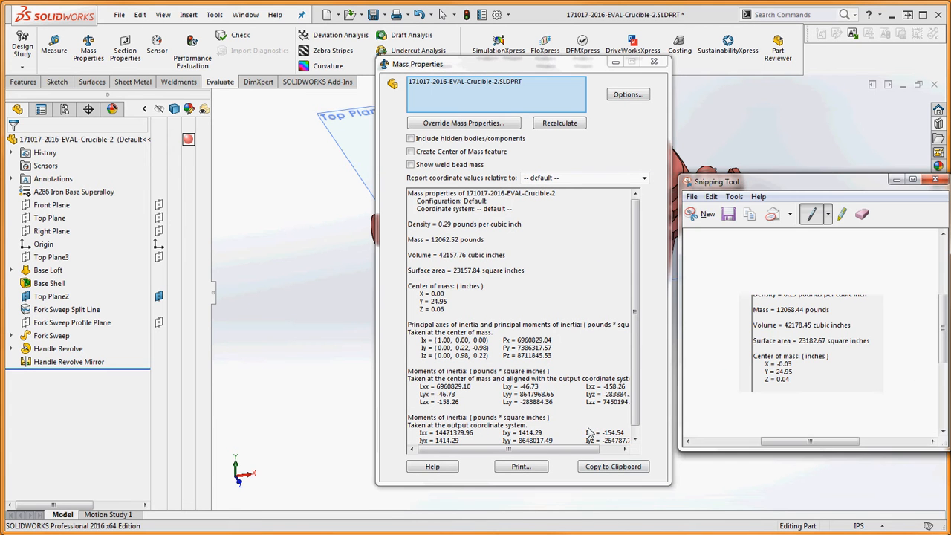
left_click_drag(753, 183, 632, 131)
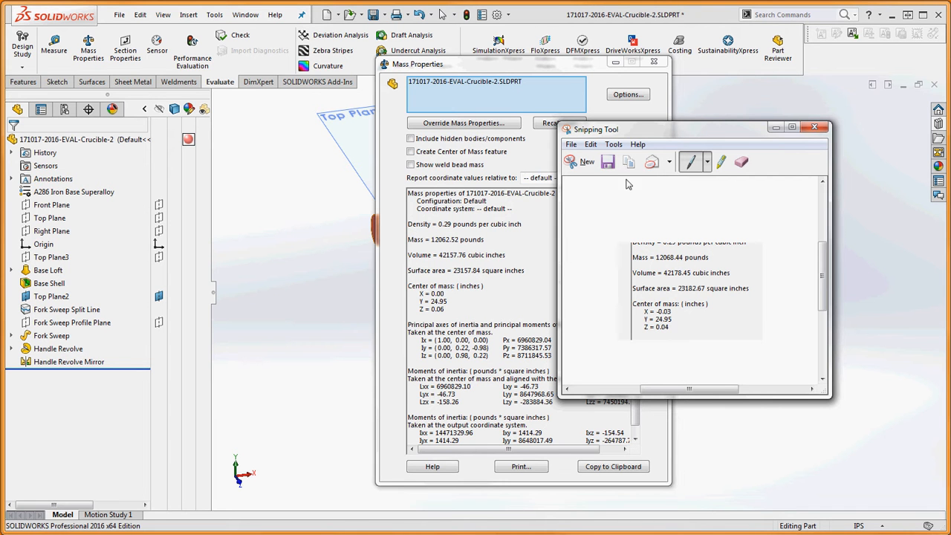
mouse_move(682, 133)
left_mouse_down()
mouse_move(767, 130)
mouse_move(657, 132)
mouse_move(669, 123)
left_mouse_up()
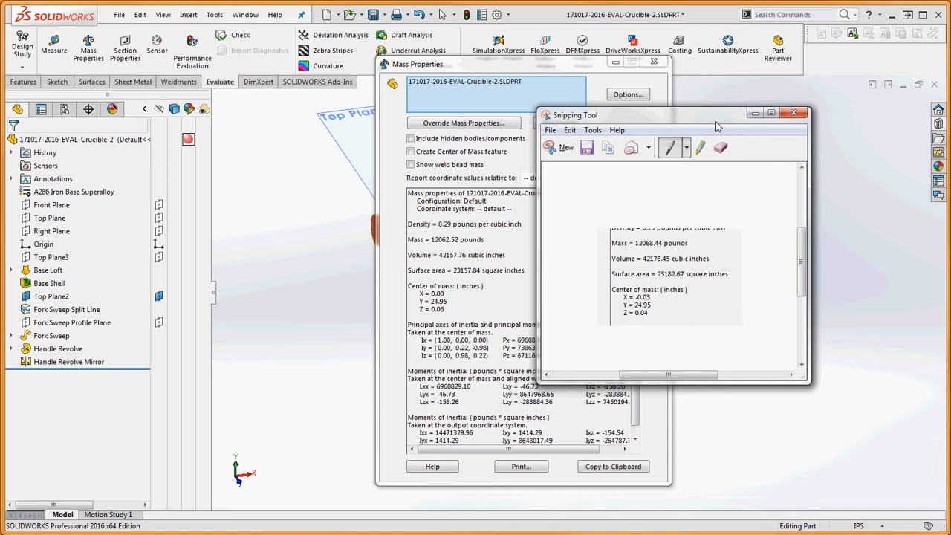
left_click_drag(717, 123, 950, 156)
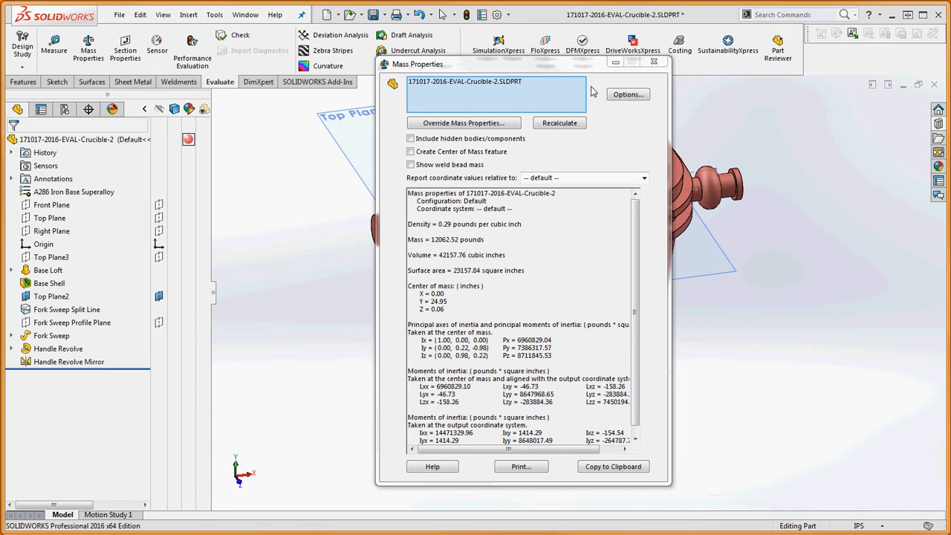
- Move the mass properties window off the model and inspect the principal axes marker at the crucible's center of mass
left_click_drag(569, 65, 950, 223)
key("z")
key("z")
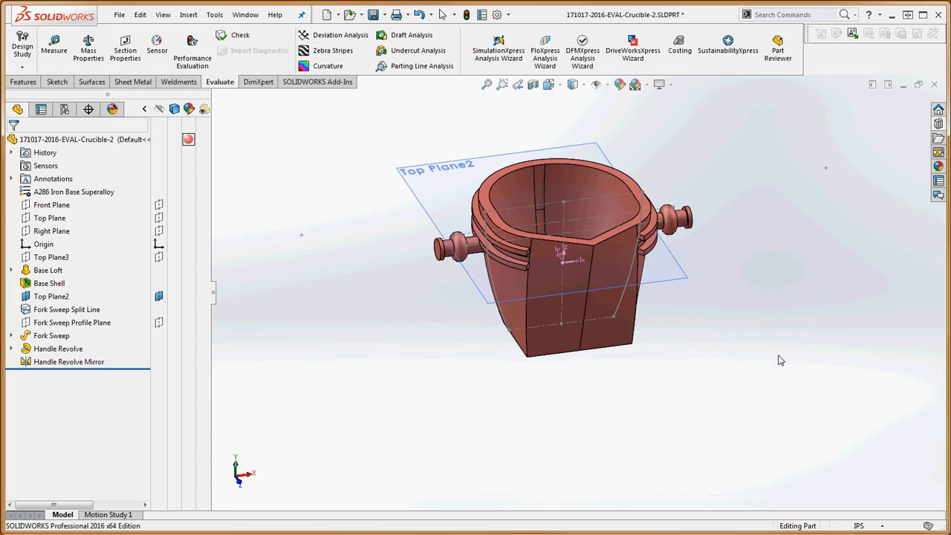
scroll(623, 265, "down", 4)
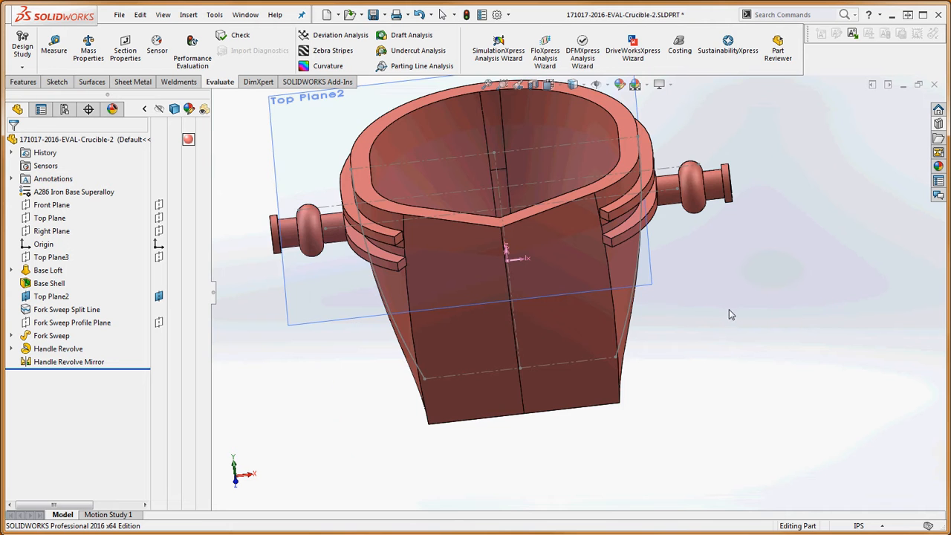
scroll(733, 308, "down", 2)
scroll(743, 295, "up", 3)
scroll(663, 308, "down", 2)
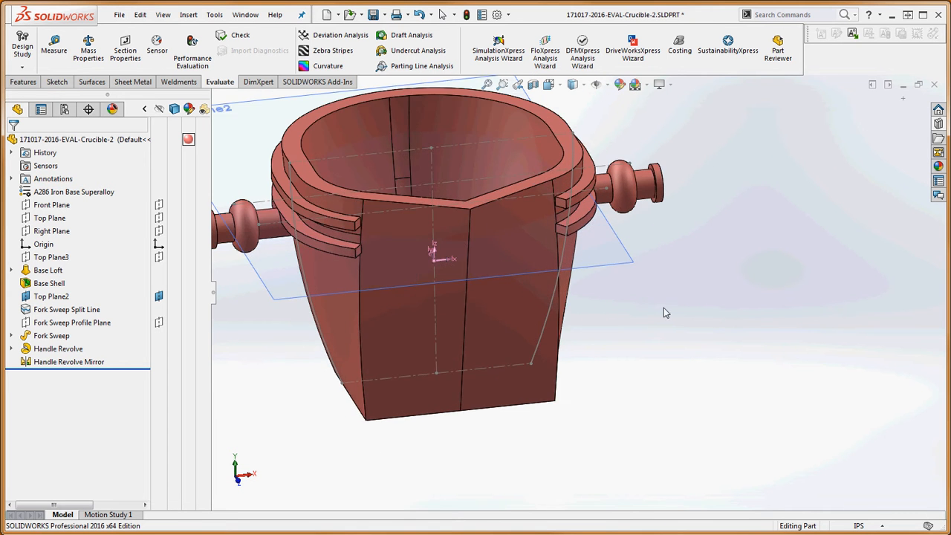
scroll(673, 295, "up", 1)
middle_click_drag(672, 295, 753, 278)
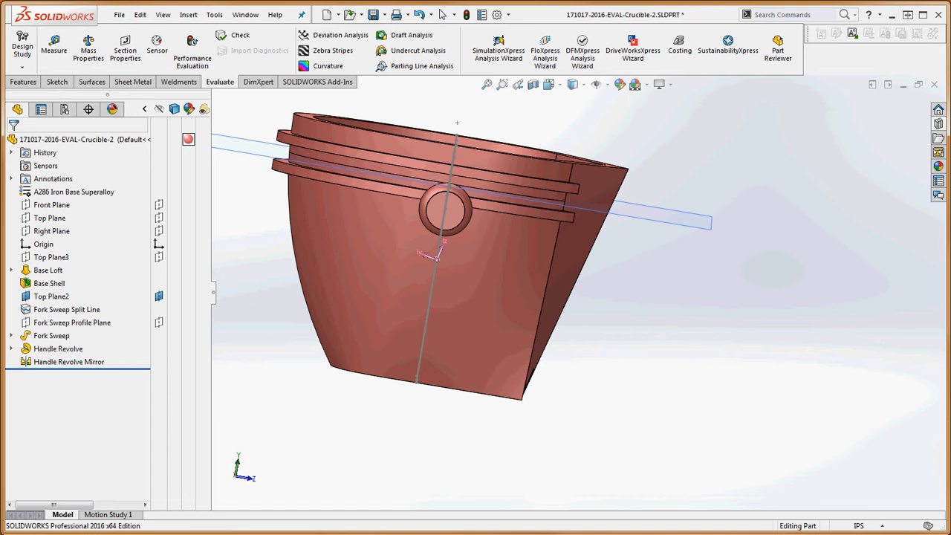
- Place the mass properties beside the model, examine the center of mass relative to the handles from the side and front, and close them
left_click_drag(854, 79, 787, 74)
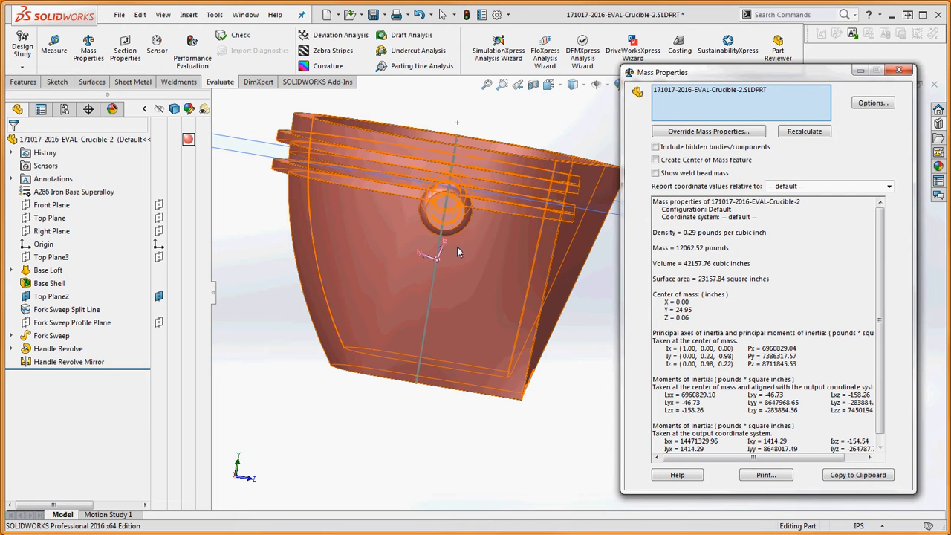
mouse_move(458, 247)
middle_mouse_down()
mouse_move(463, 276)
mouse_move(442, 278)
mouse_move(375, 254)
mouse_move(288, 249)
mouse_move(457, 243)
mouse_move(468, 232)
mouse_move(466, 241)
middle_mouse_up()
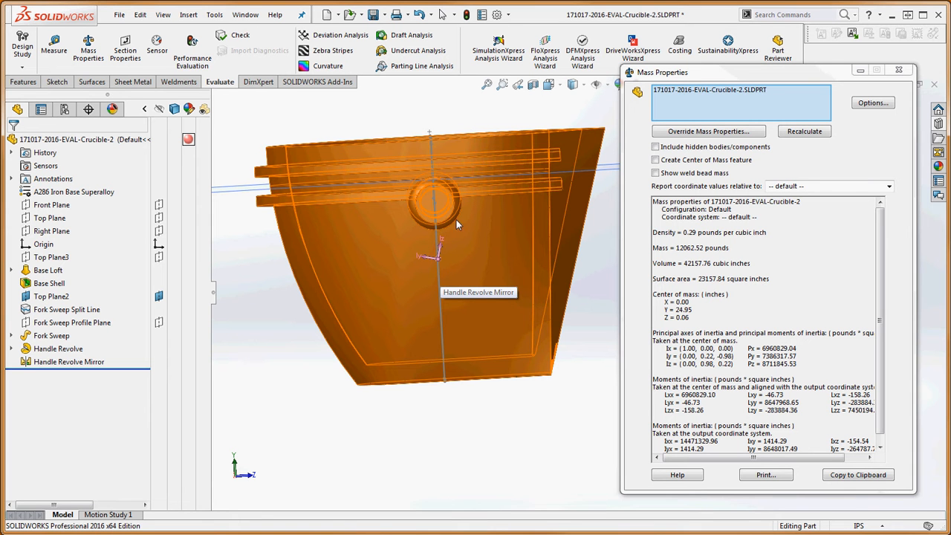
middle_click_drag(447, 220, 488, 443)
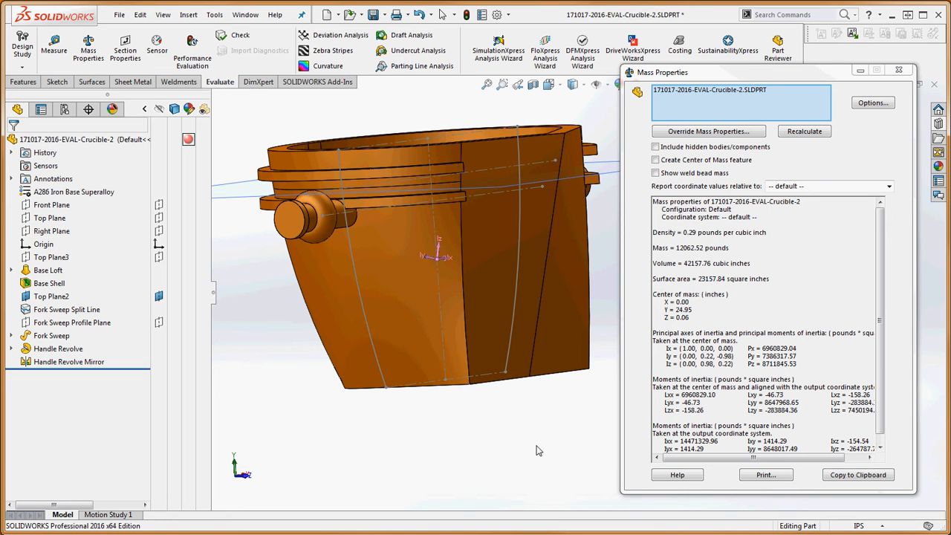
mouse_move(540, 451)
middle_mouse_down()
mouse_move(525, 401)
mouse_move(564, 420)
middle_mouse_up()
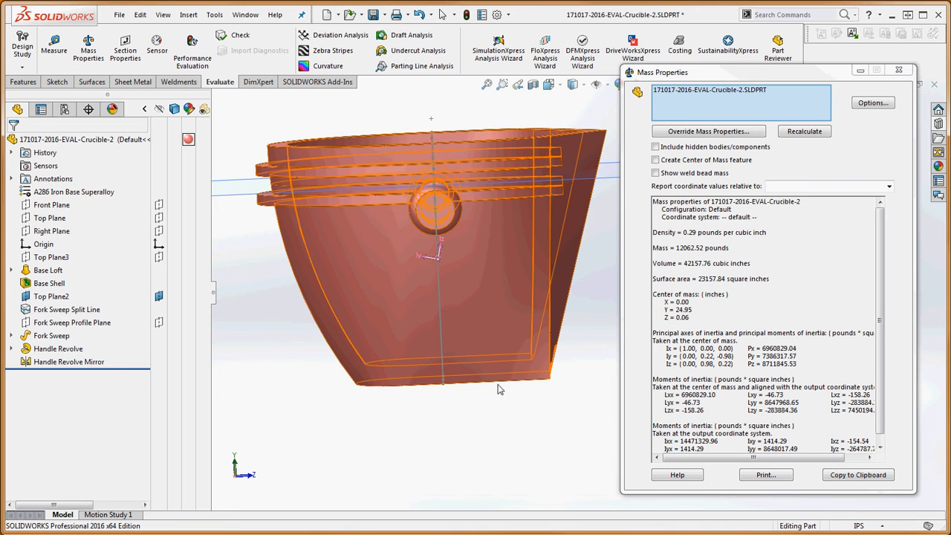
scroll(476, 349, "down", 1)
middle_click_drag(507, 337, 383, 355)
scroll(526, 288, "up", 3)
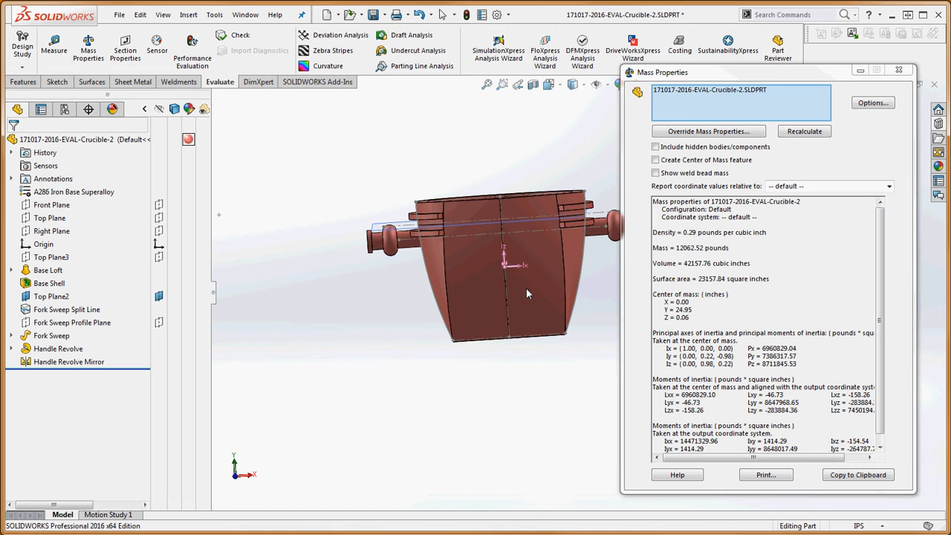
key("Escape")
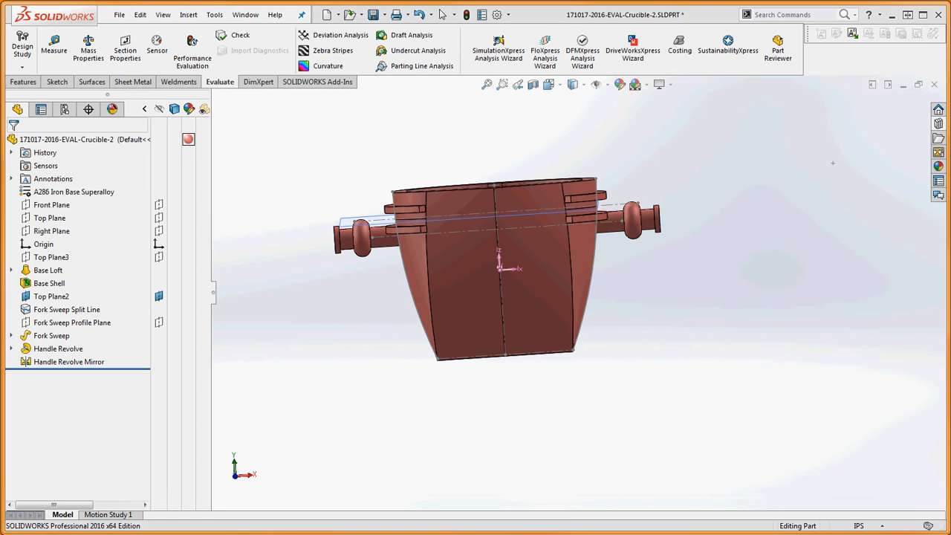
- Switch to the 101917 WDE5 Crucible Bucket part and compare its mass properties with the reference capture in Snipping Tool
key("ctrl+Tab")
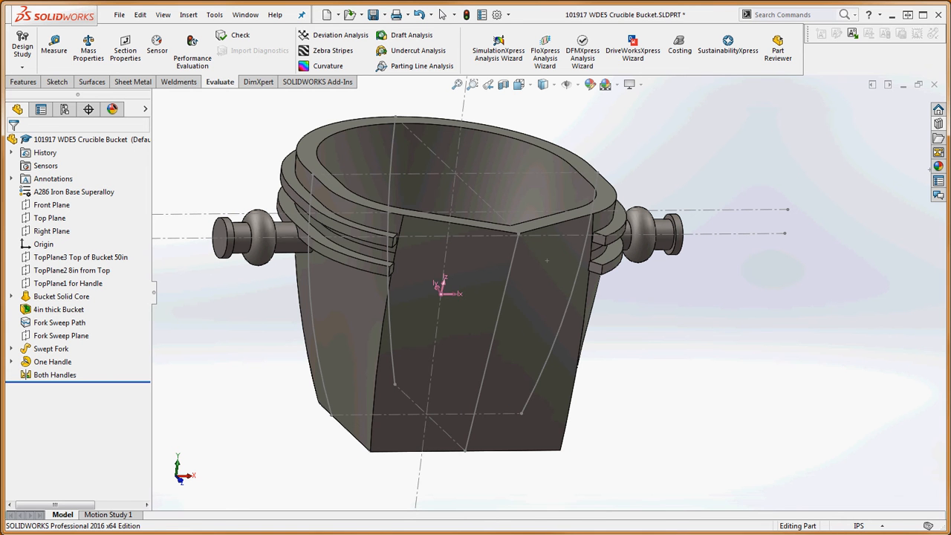
left_click(89, 48)
left_click_drag(345, 94, 316, 87)
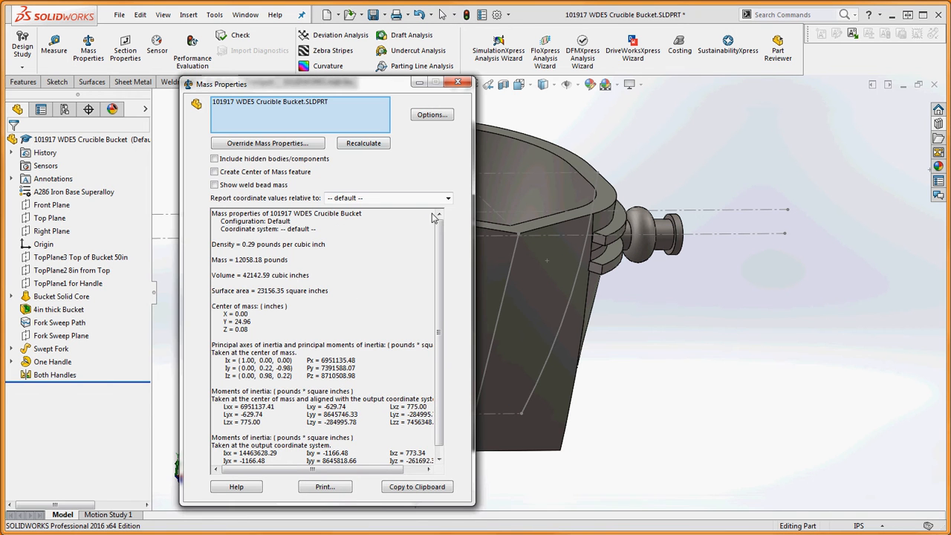
left_click_drag(718, 185, 469, 143)
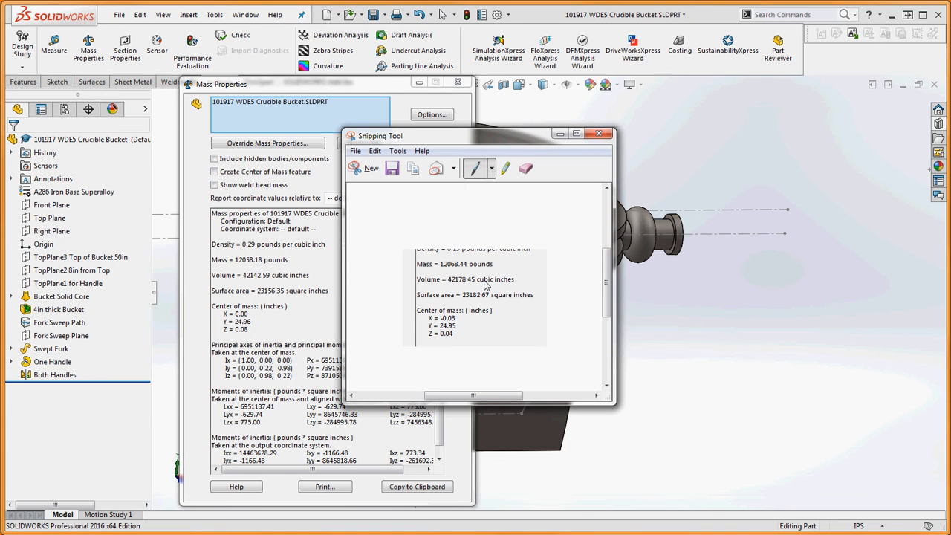